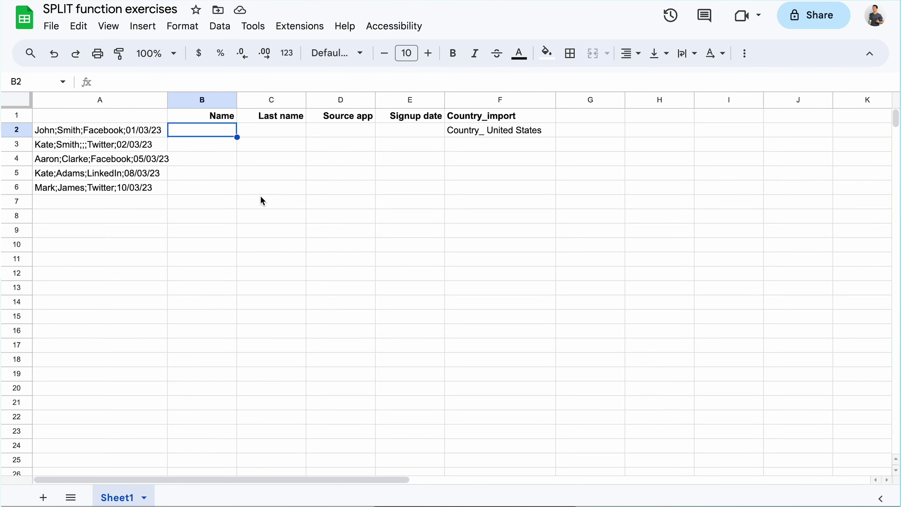
Enter =SPLIT(A2, ";") in B2 to spread John, Smith, Facebook and 01/03/23 across B2:E2
text(=SPLIT)
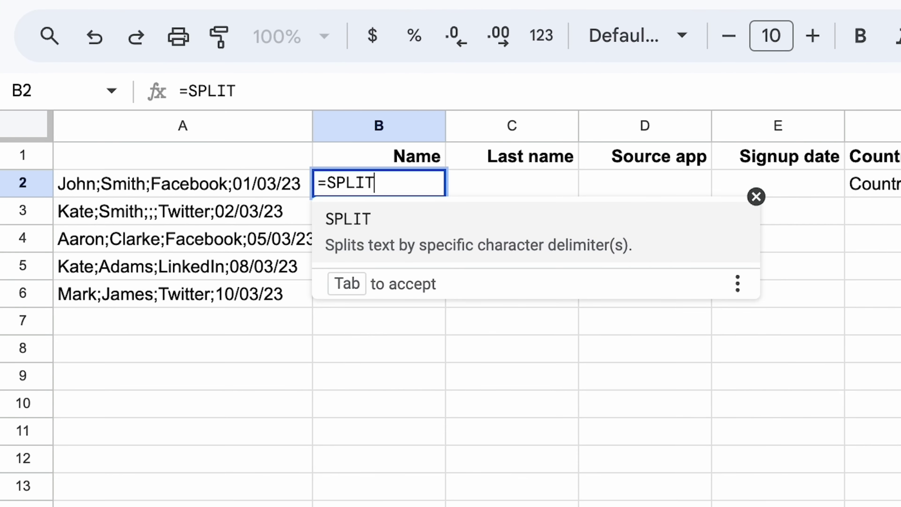
key(Tab)
click(296, 185)
text(,)
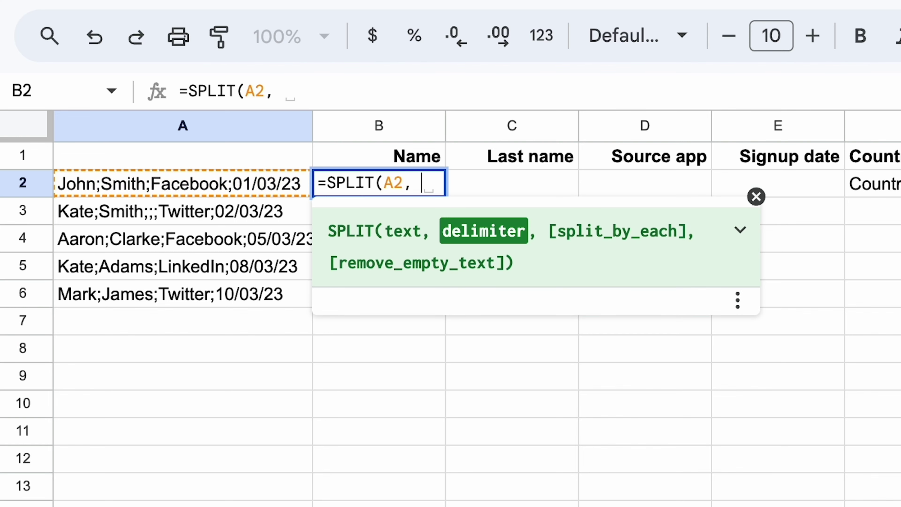
text(")
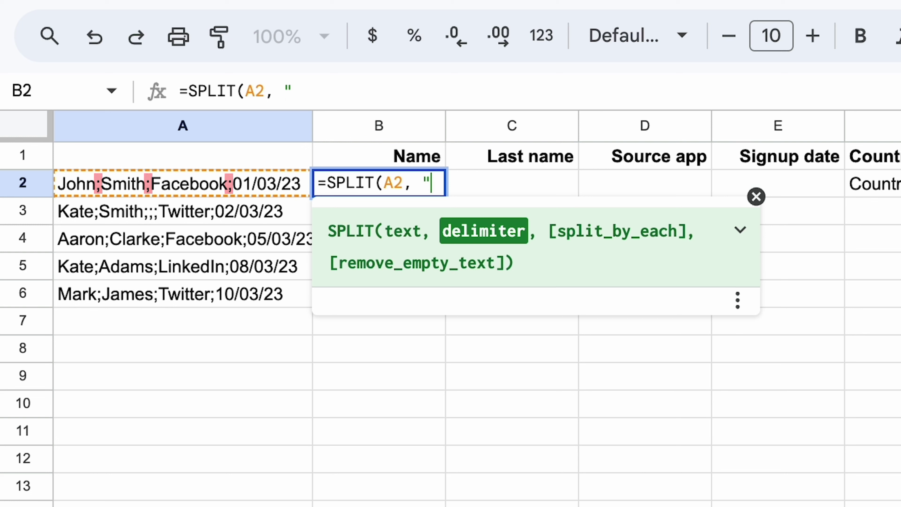
text(;"))
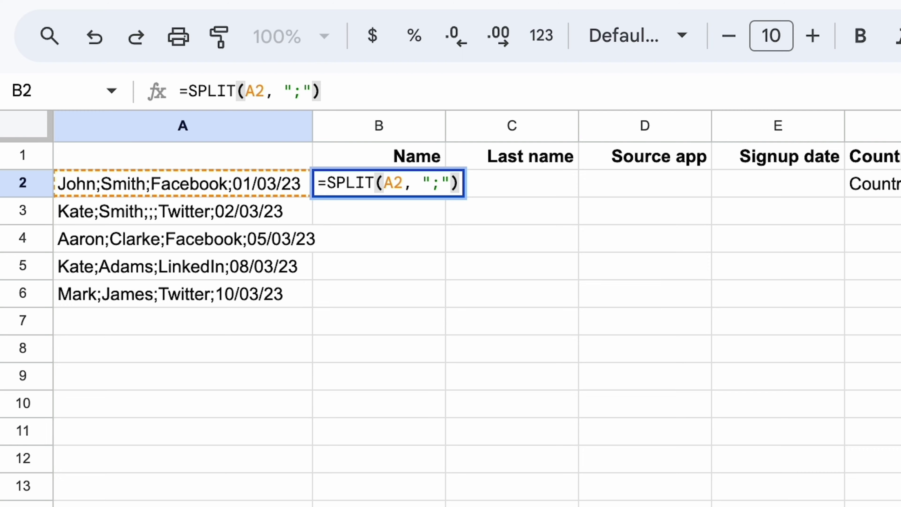
key(Return)
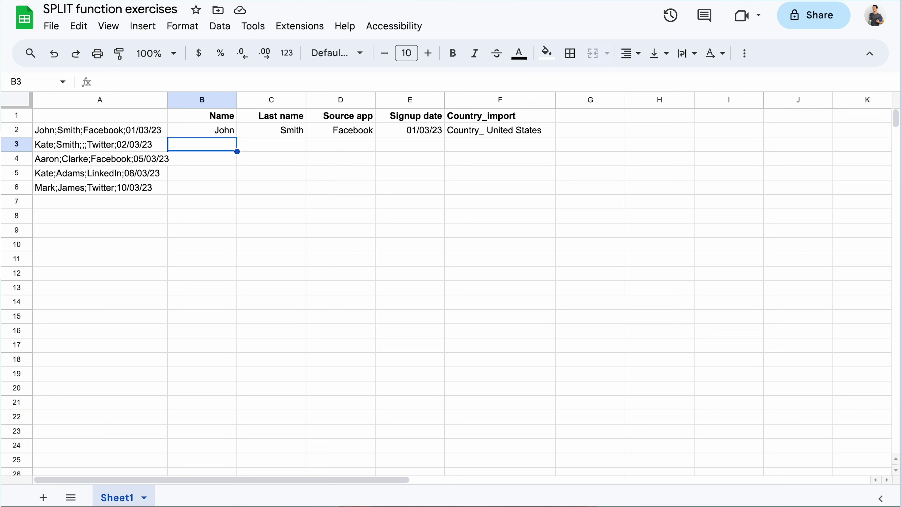
Enter =SPLIT(F2, "_ ") in G2, producing Country, United and States in G2:I2
click(548, 137)
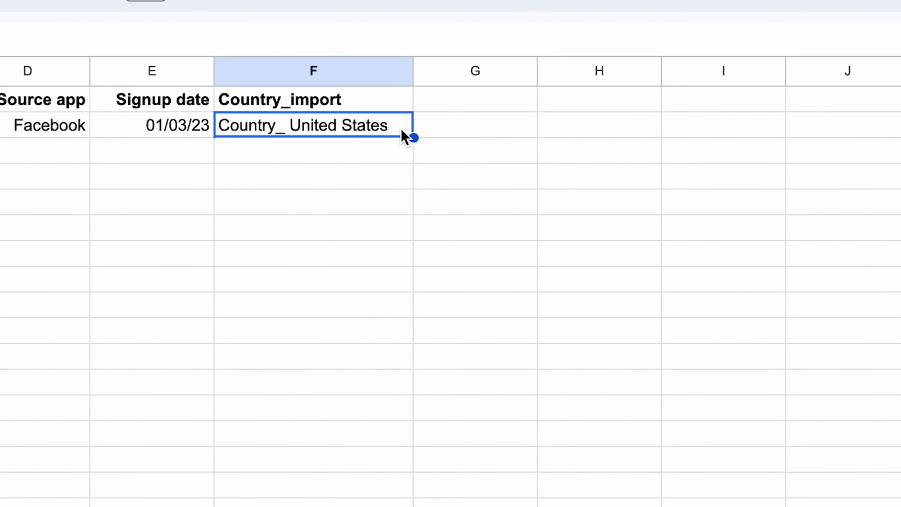
click(461, 134)
text(=SPLIT()
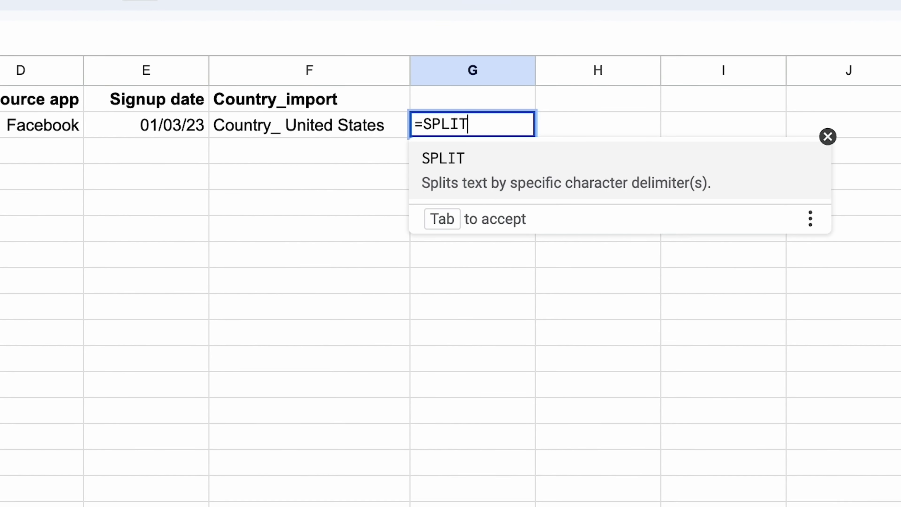
click(323, 136)
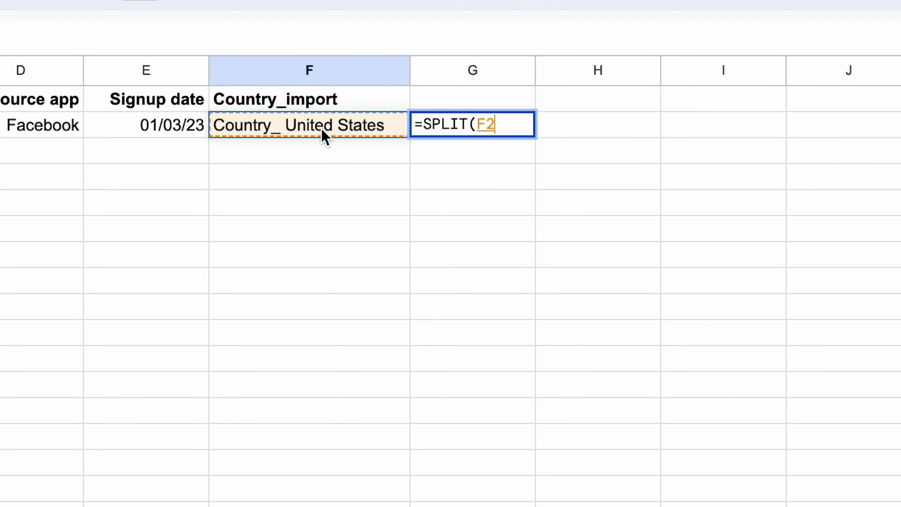
text(, ")
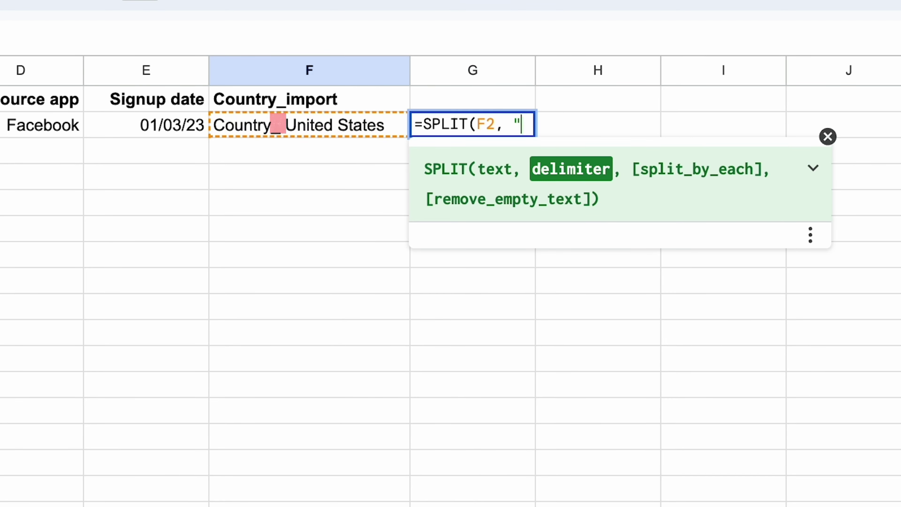
text(_)
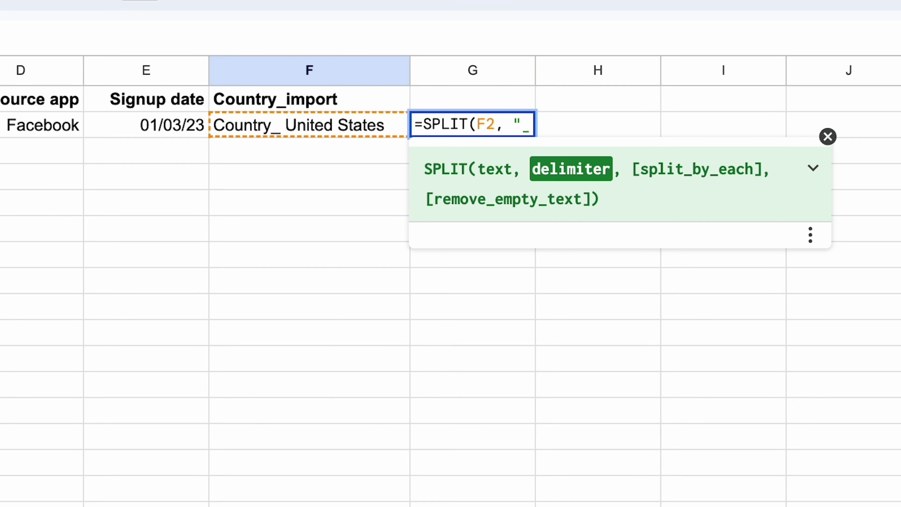
text("))
key(Return)
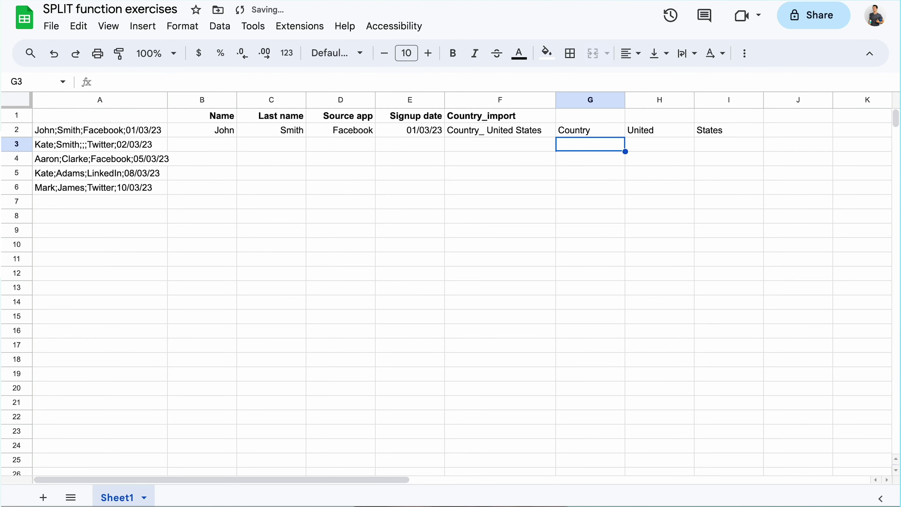
Add FALSE as G2's split_by_each argument so it returns Country and United States
click(607, 131)
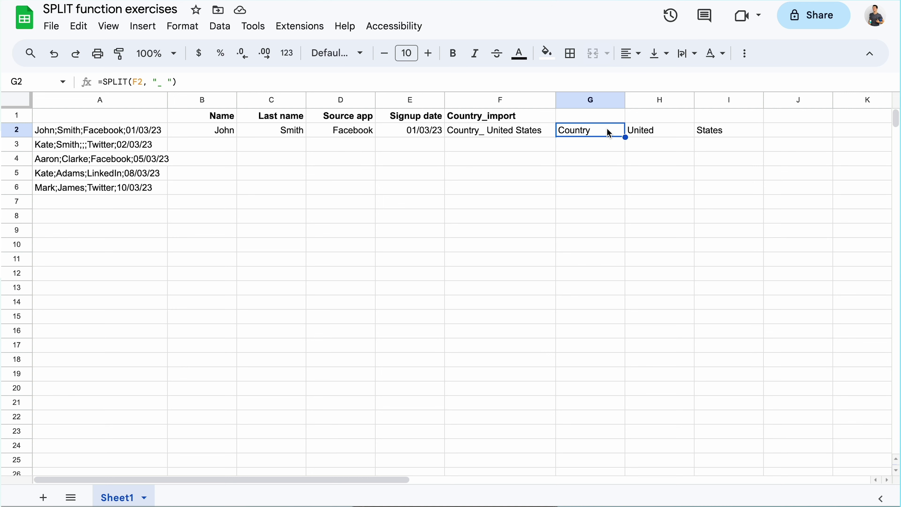
double_click(607, 130)
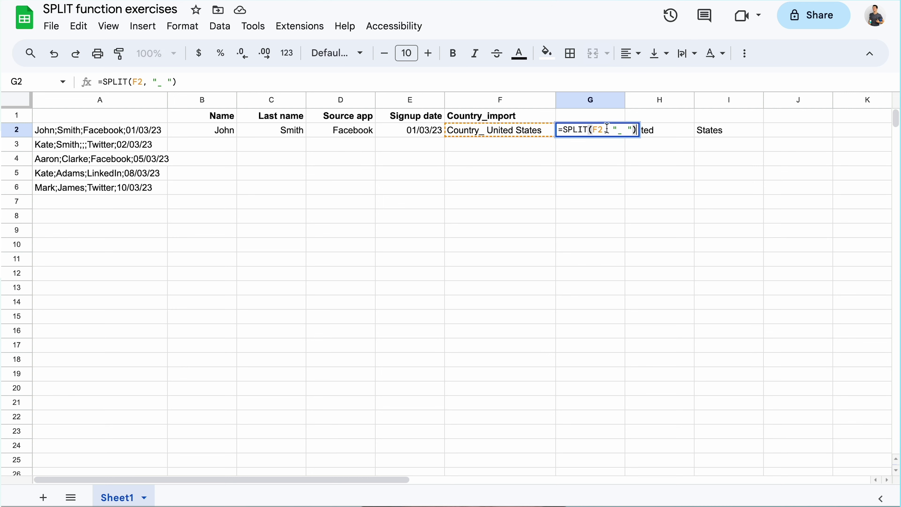
click(635, 131)
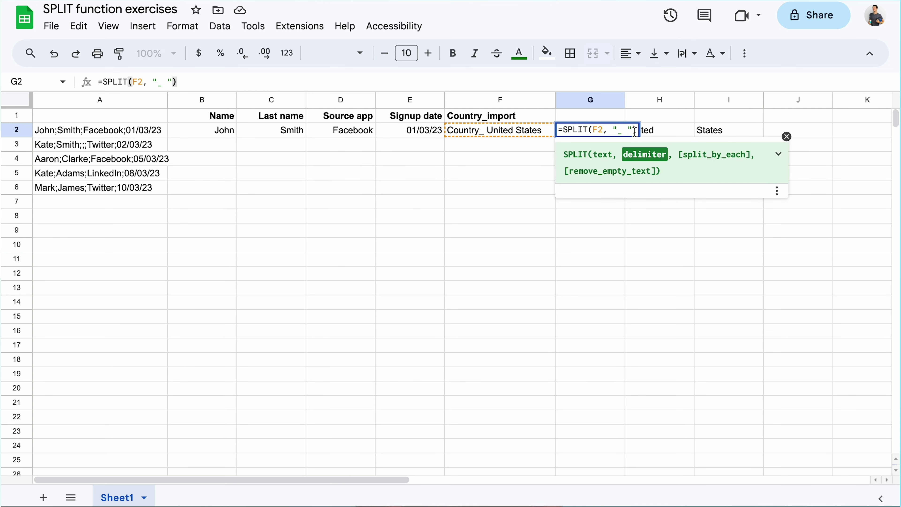
text(, FALSE))
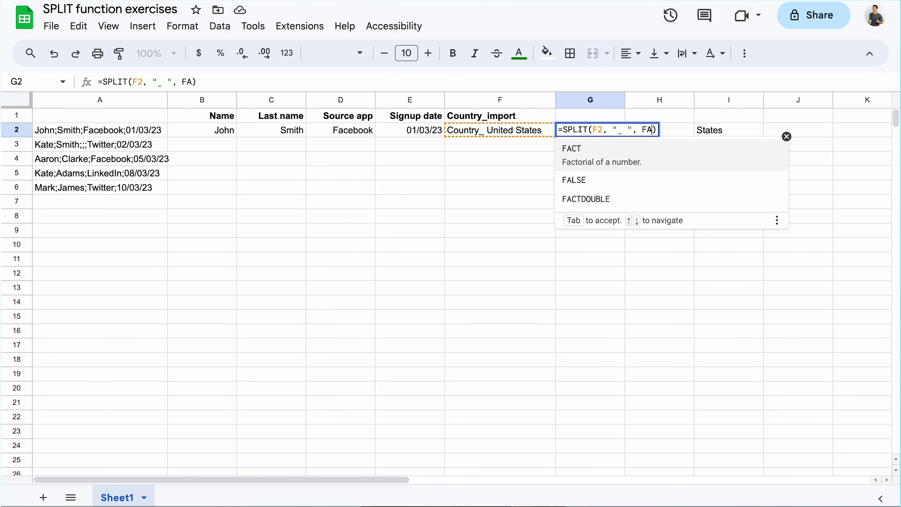
key(Delete)
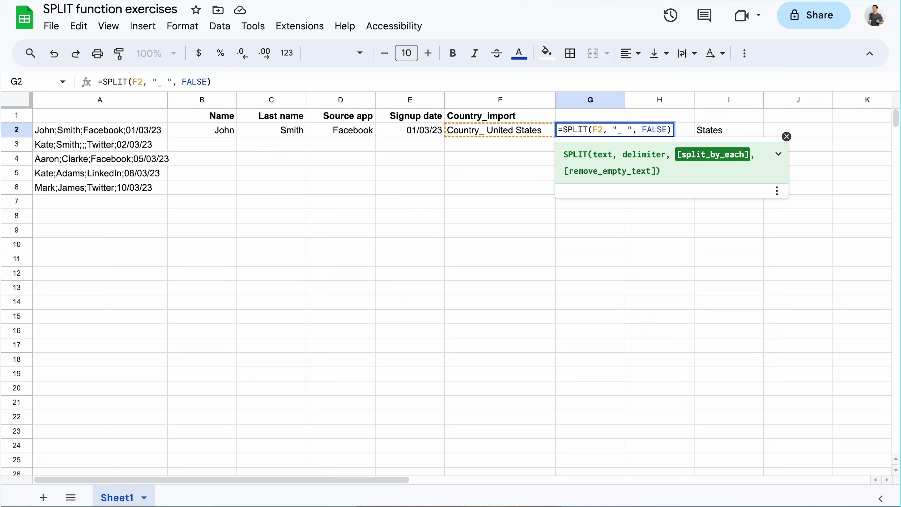
key(Return)
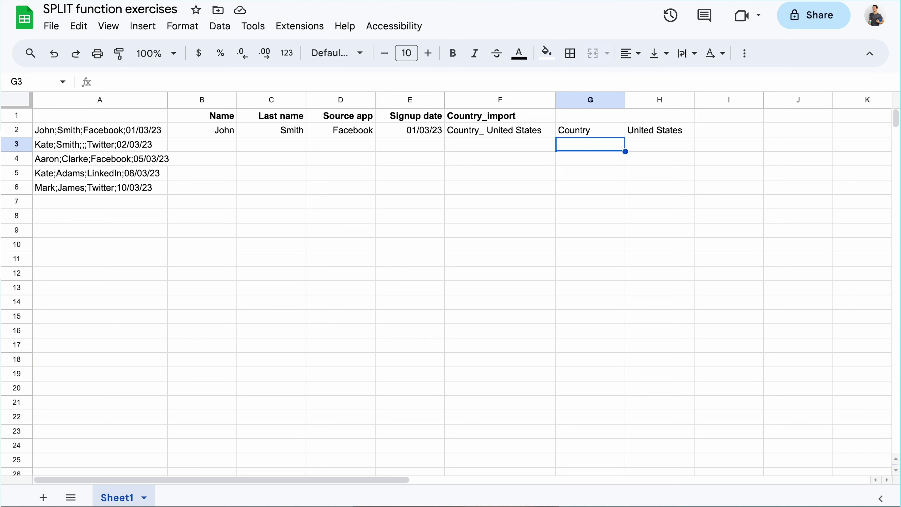
Wrap G2's SPLIT in QUERY(..., "SELECT Col2") so only United States remains
click(615, 134)
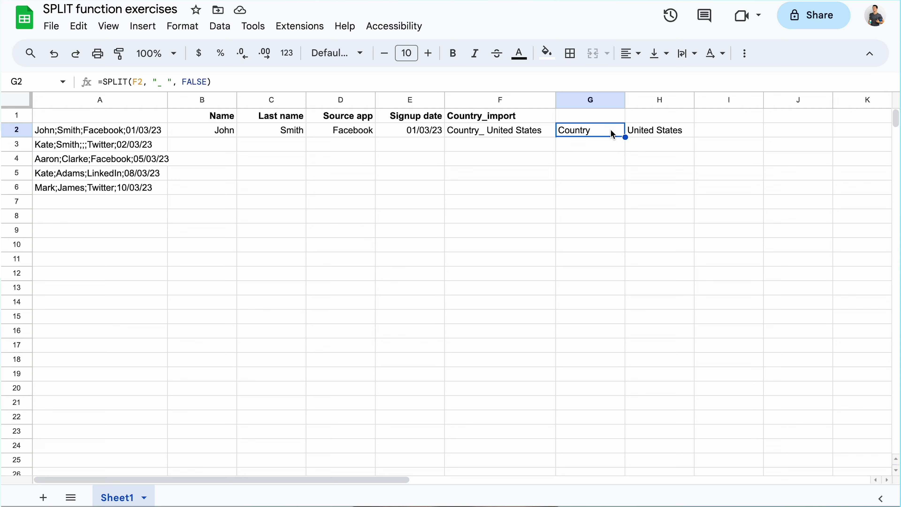
click(104, 82)
text(QUERY)
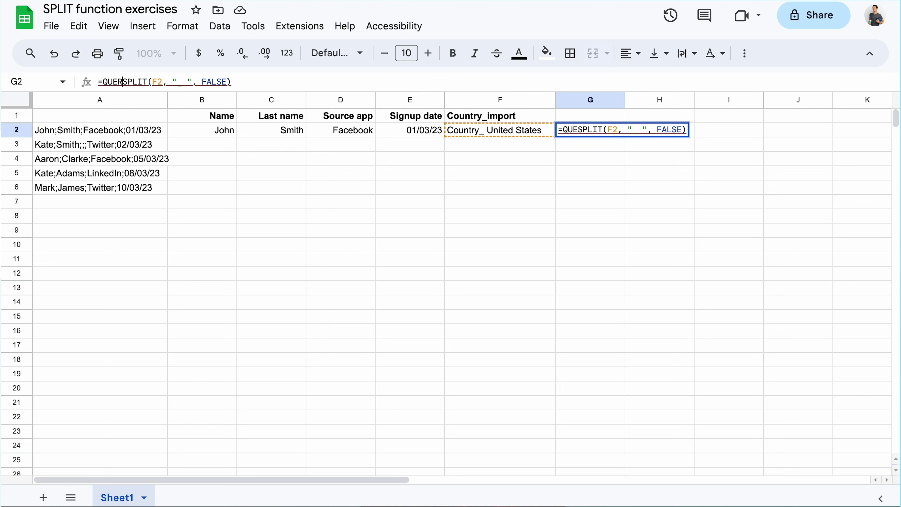
text(()
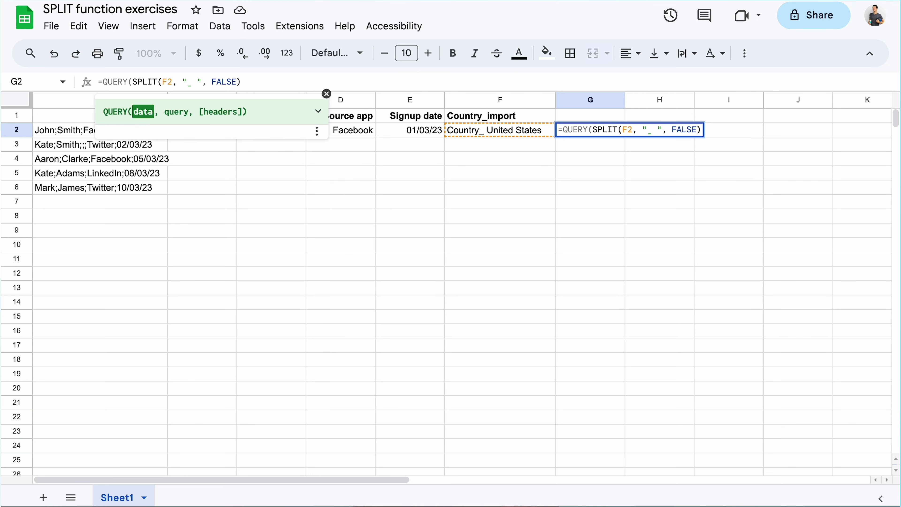
click(248, 82)
text(, "SELECT)
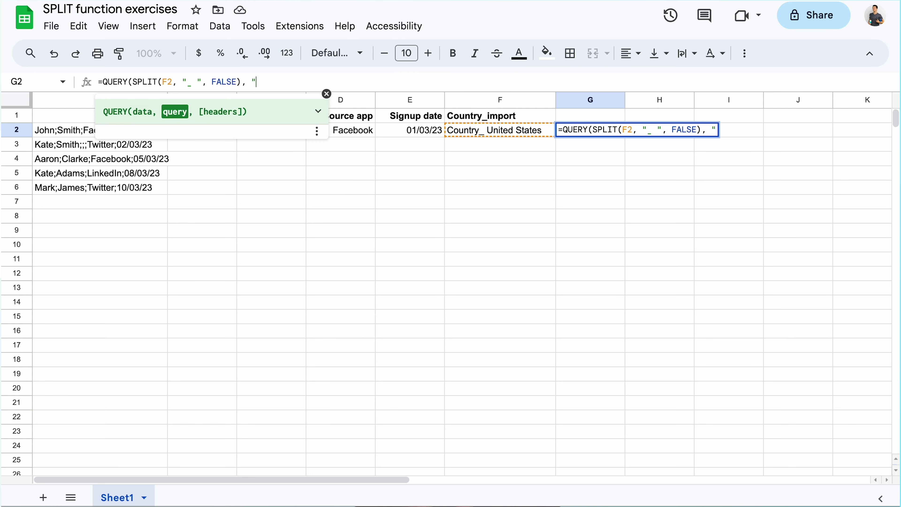
text( Col2)
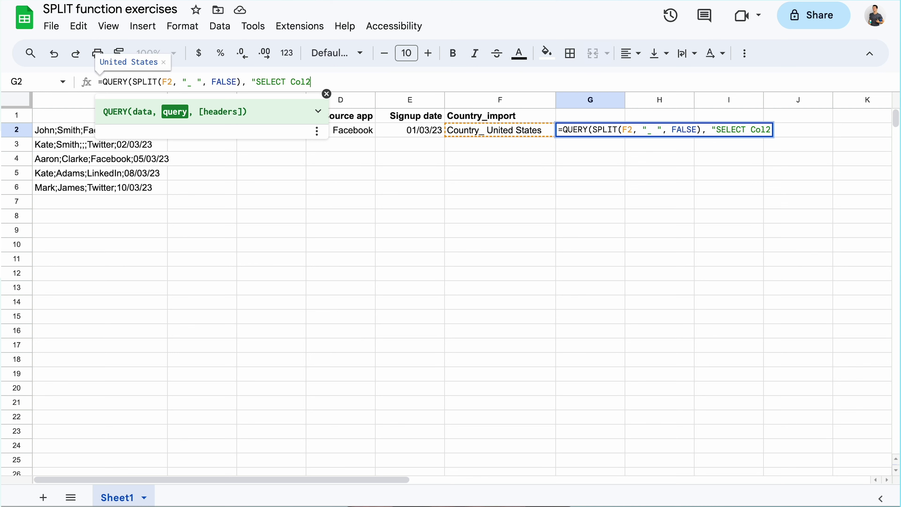
text("))
key(Return)
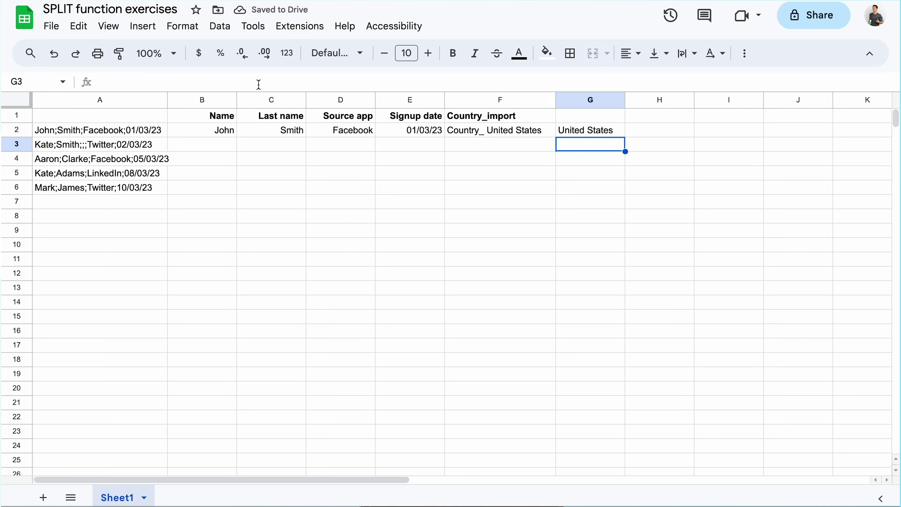
click(623, 133)
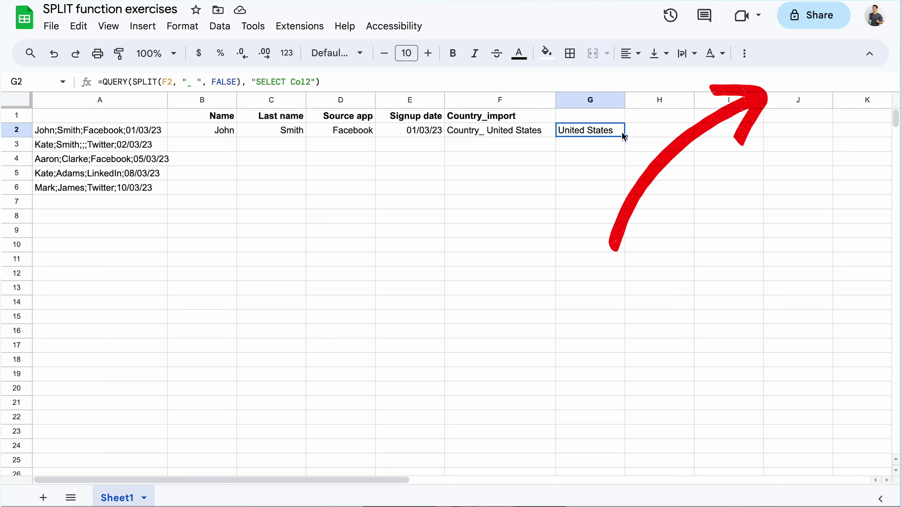
Enter =SPLIT(A3, ";") in B3 to split Kate's client string across row 3
click(230, 153)
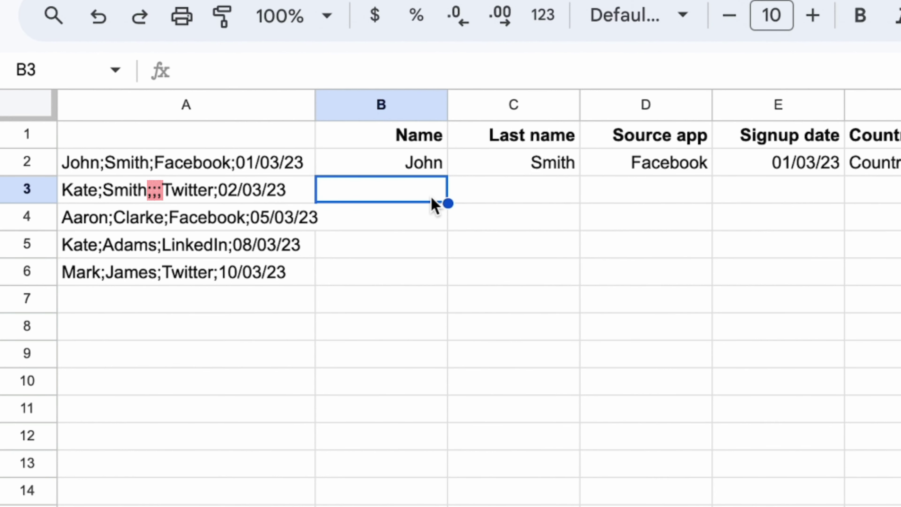
text(=SPLIT()
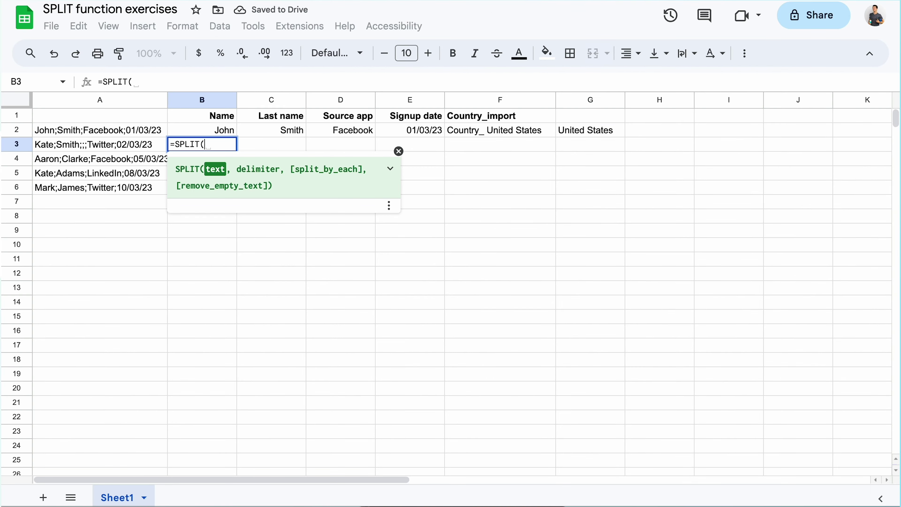
click(148, 147)
text(,)
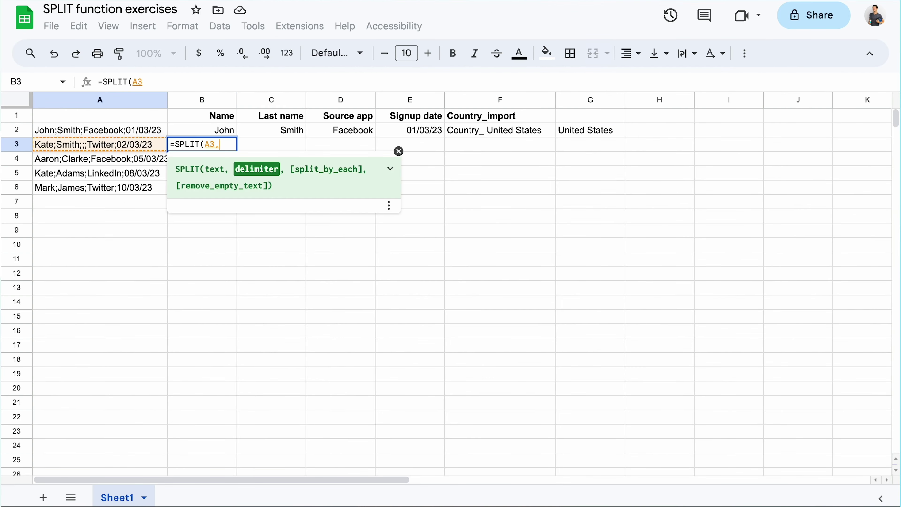
text( ";"))
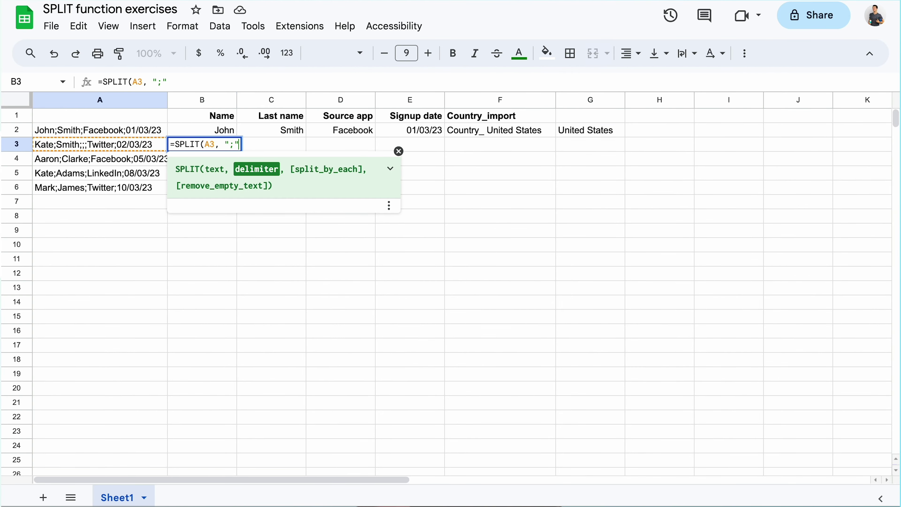
key(Return)
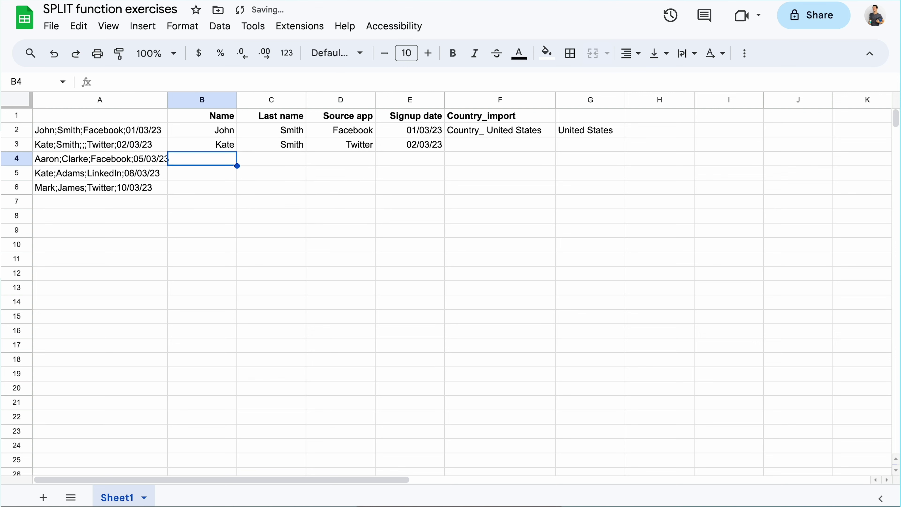
click(208, 147)
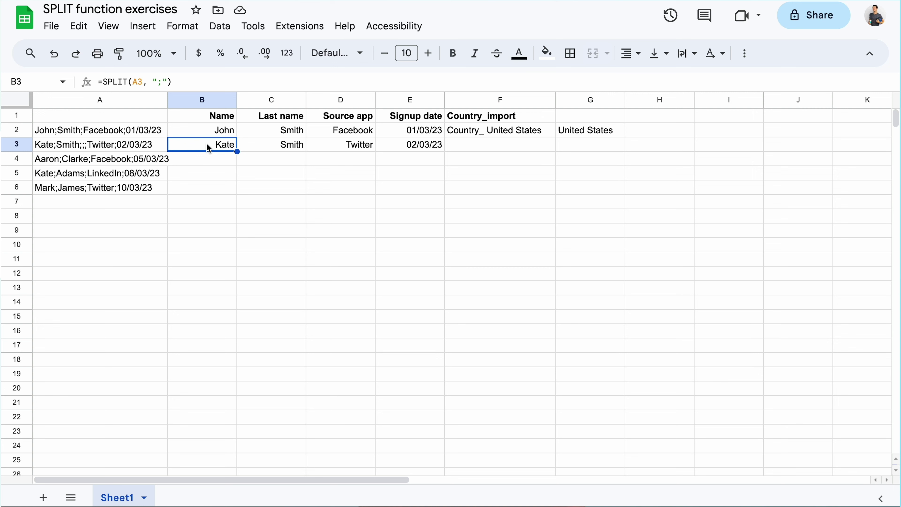
click(169, 82)
Extend B3's formula to =SPLIT(A3, ";", TRUE, FALSE)
text(, TRUE,)
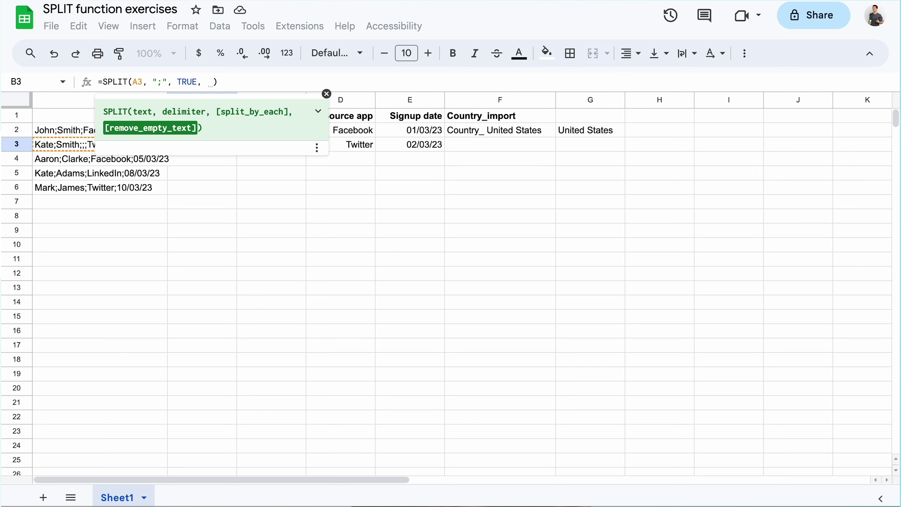
text(F)
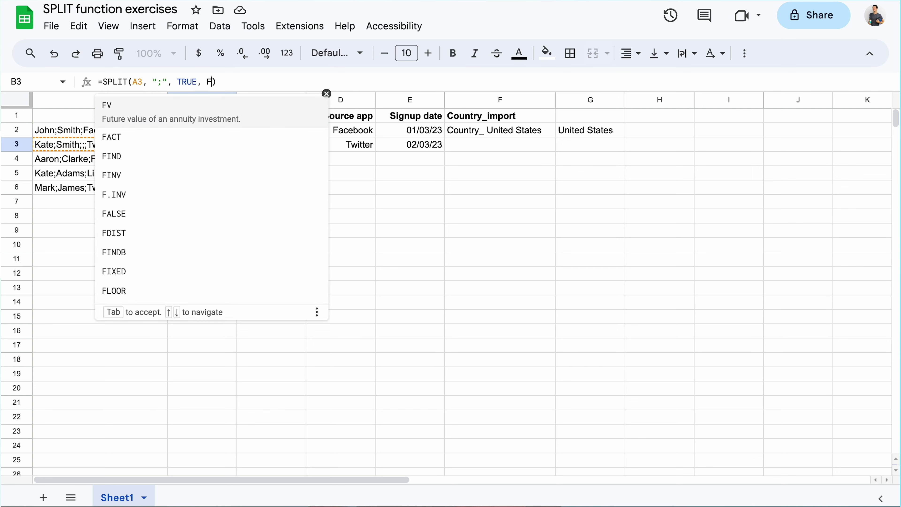
text(ALSE)
key(Return)
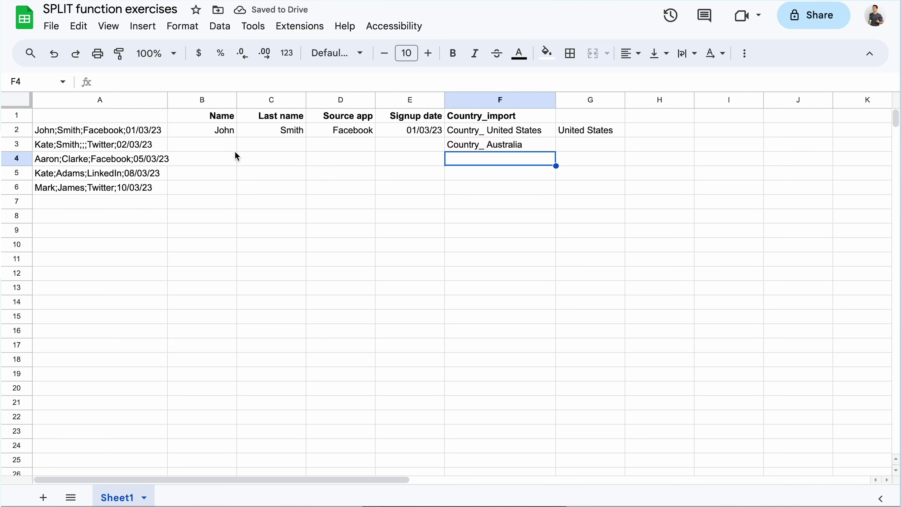
Paste the four-argument SPLIT formula back into B3, revealing its #REF! overwrite error
click(214, 146)
text(=SPLIT(A3, ";", TRUE, FALSE))
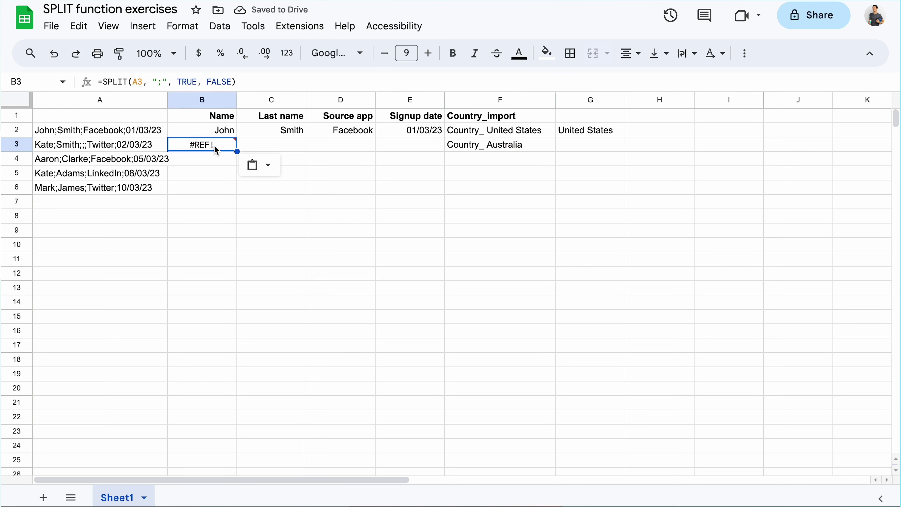
mouse_move(218, 146)
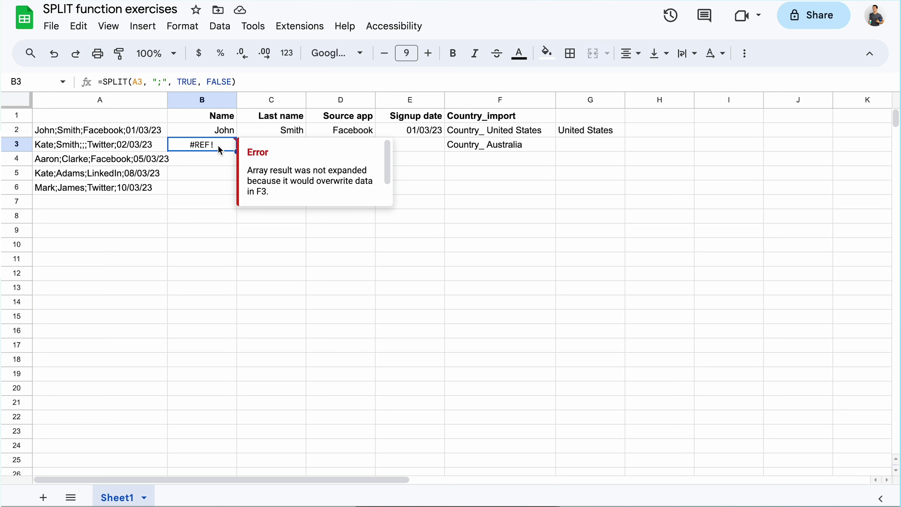
Split A3 with Data > Split text to columns using the Semicolon separator
click(166, 146)
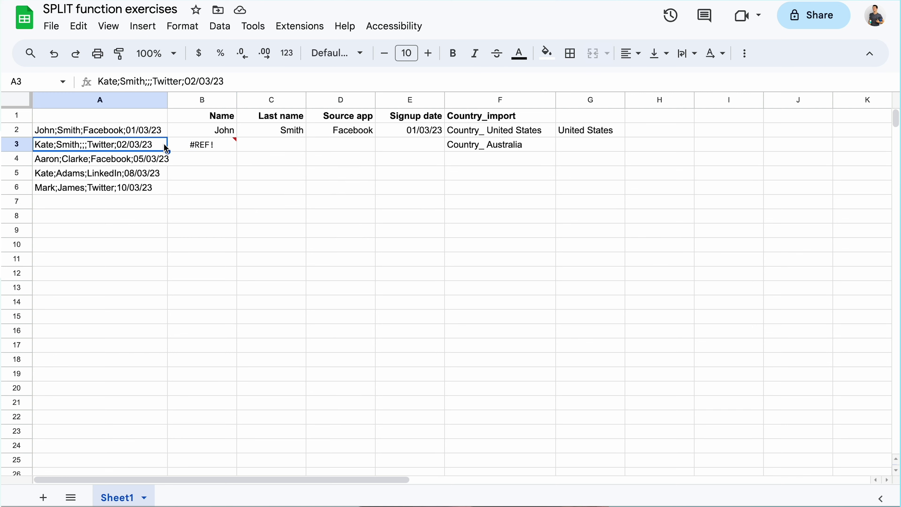
click(228, 32)
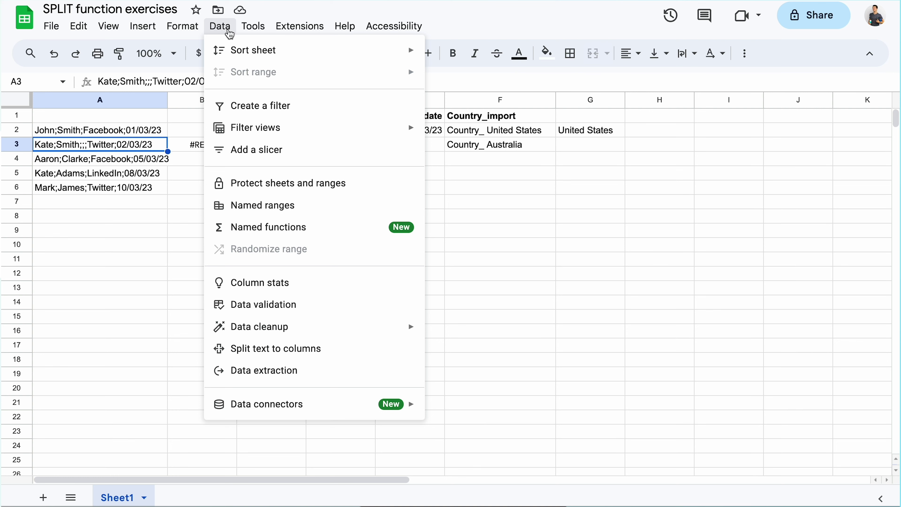
click(265, 349)
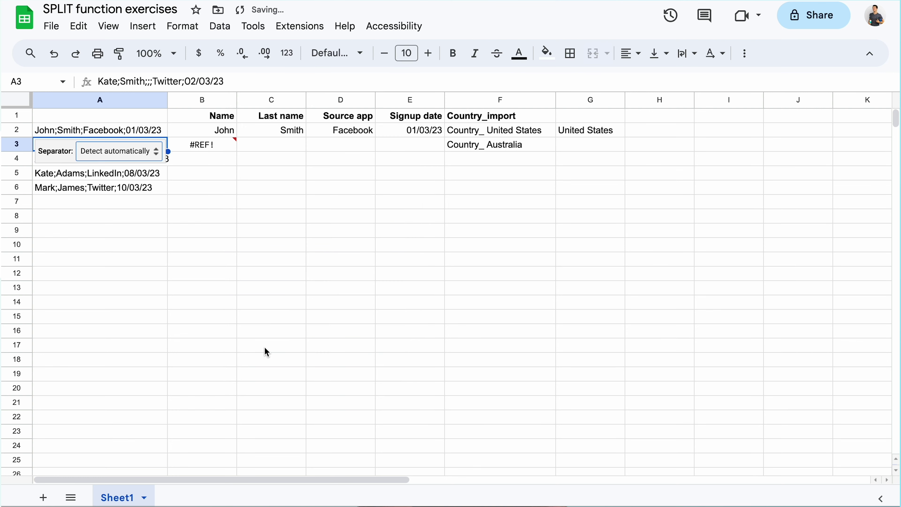
click(148, 156)
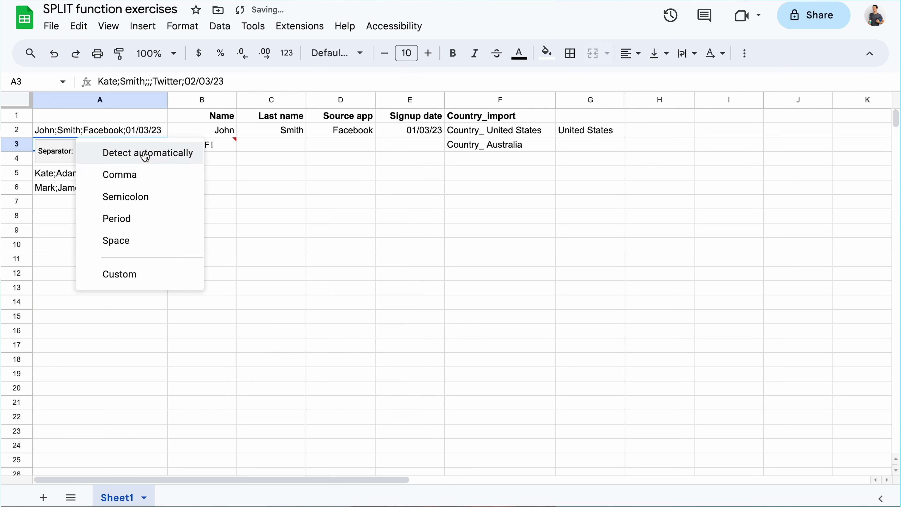
click(140, 196)
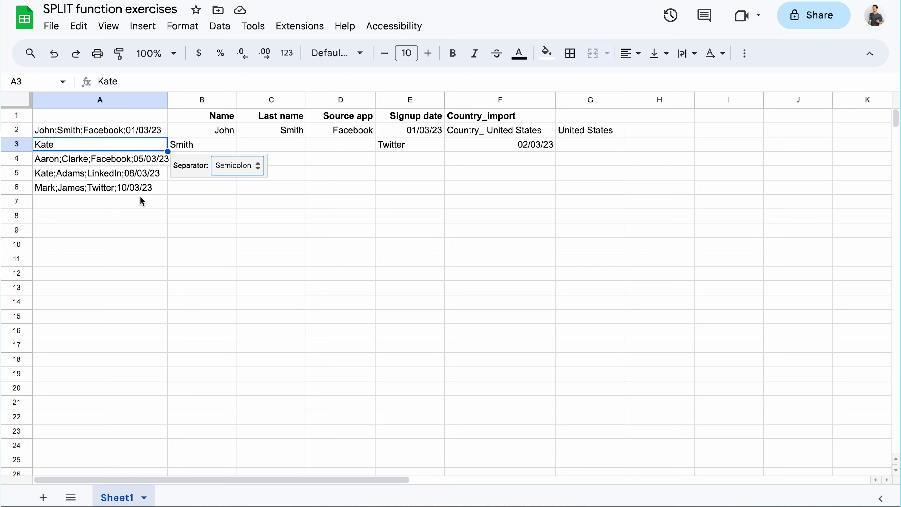
Undo the A3 split, then try filling B2's SPLIT formula down to B6 and undo that too
key(ctrl+z)
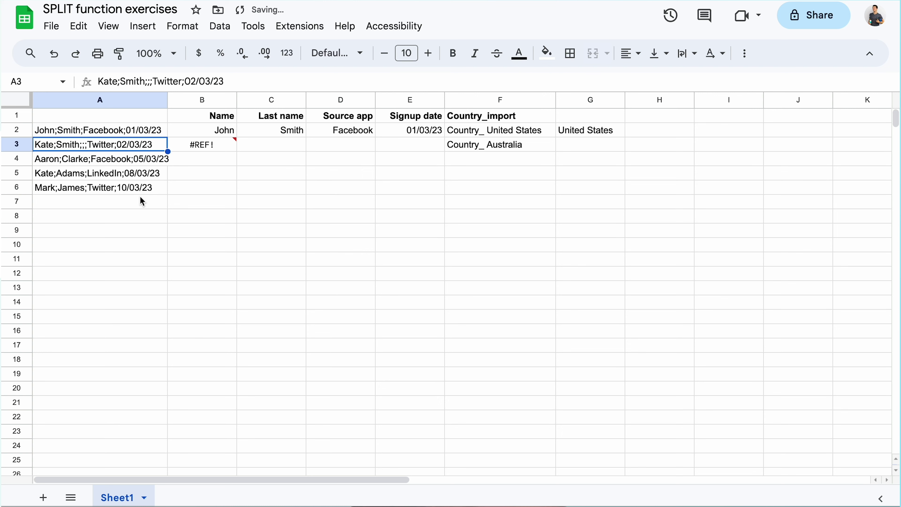
click(218, 148)
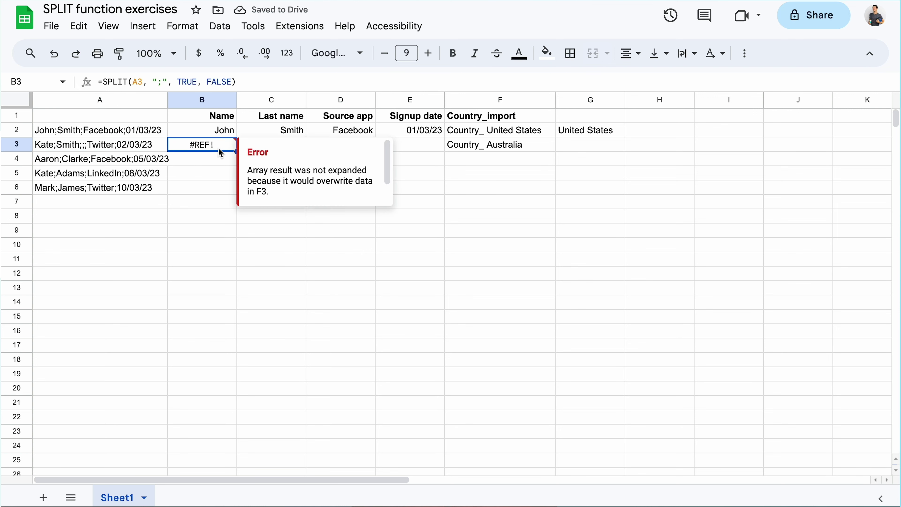
click(215, 131)
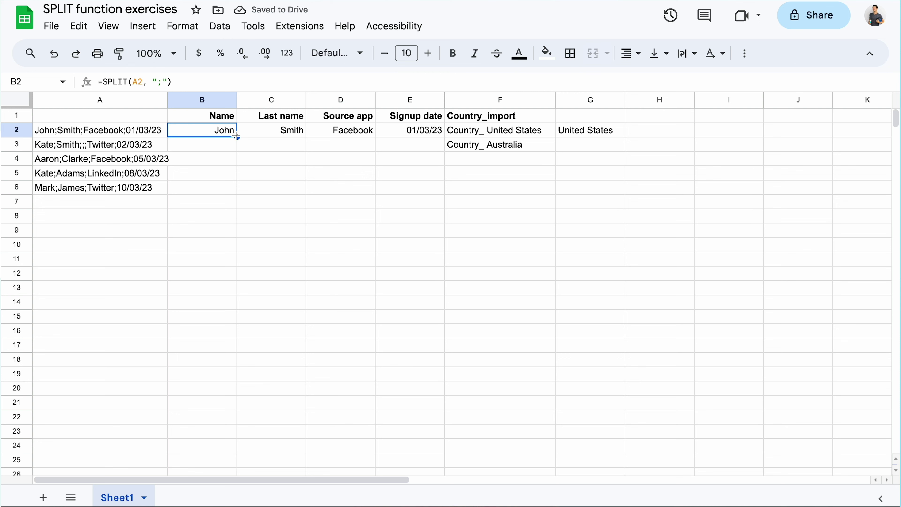
drag(237, 137, 233, 187)
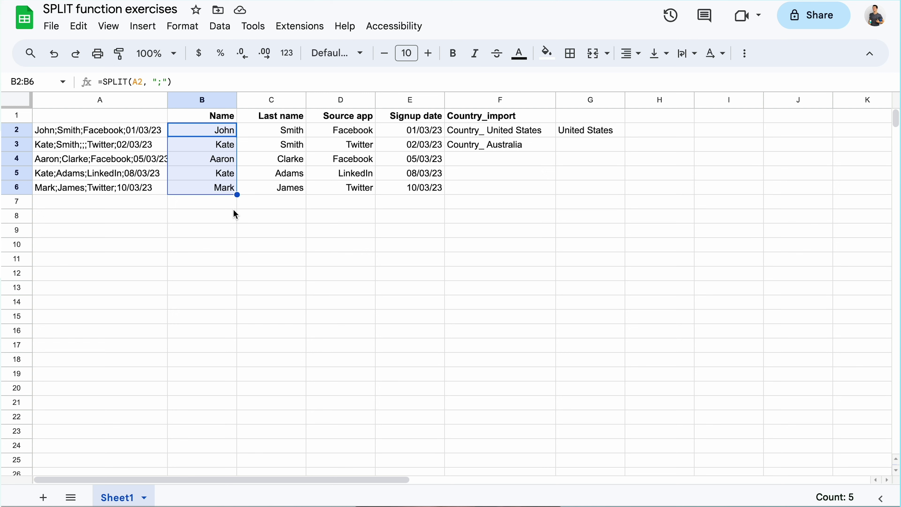
key(ctrl+z)
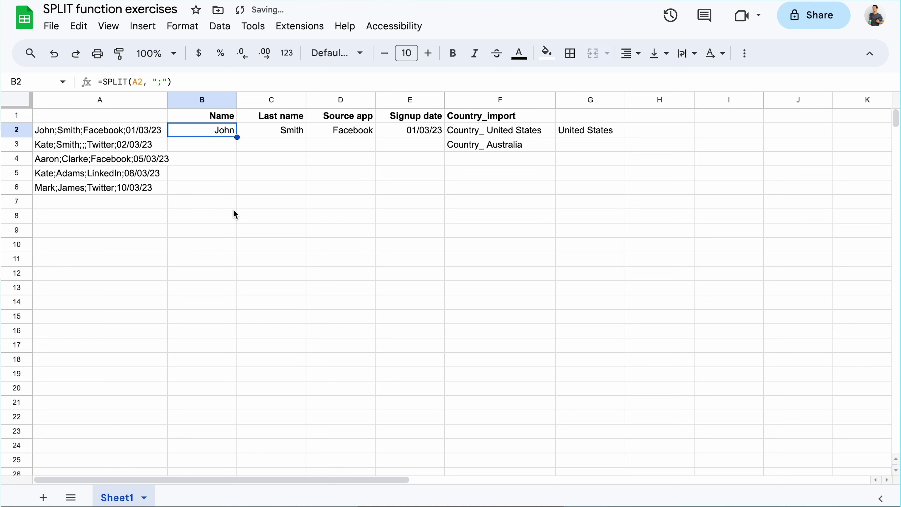
Change B2's SPLIT range from A2 to A2:A6
click(141, 82)
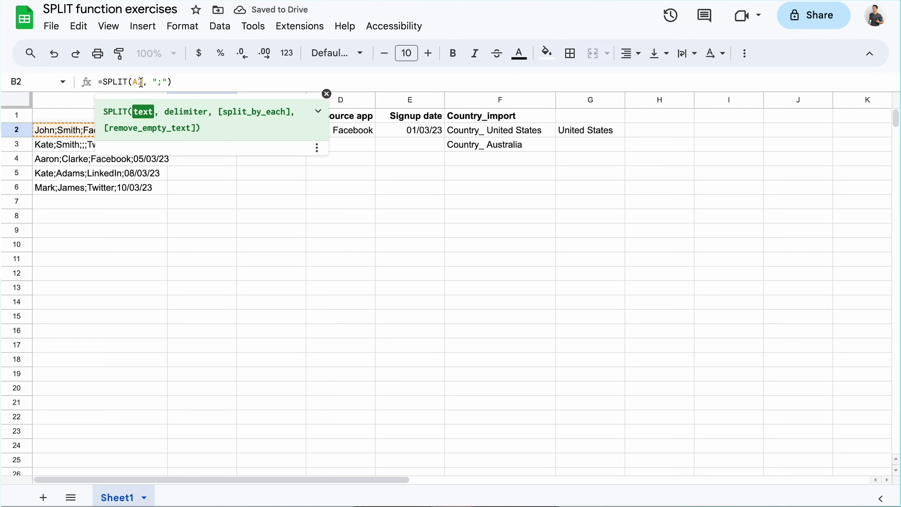
text(:)
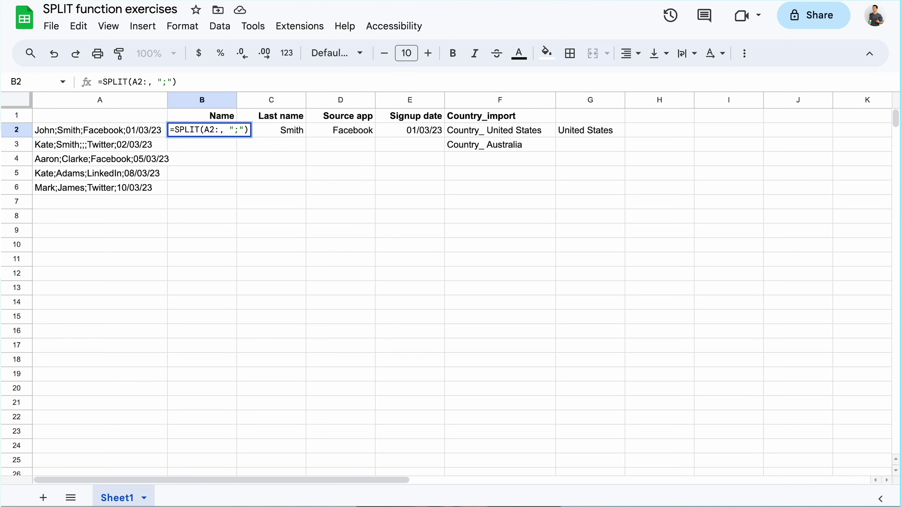
text(A6)
key(Return)
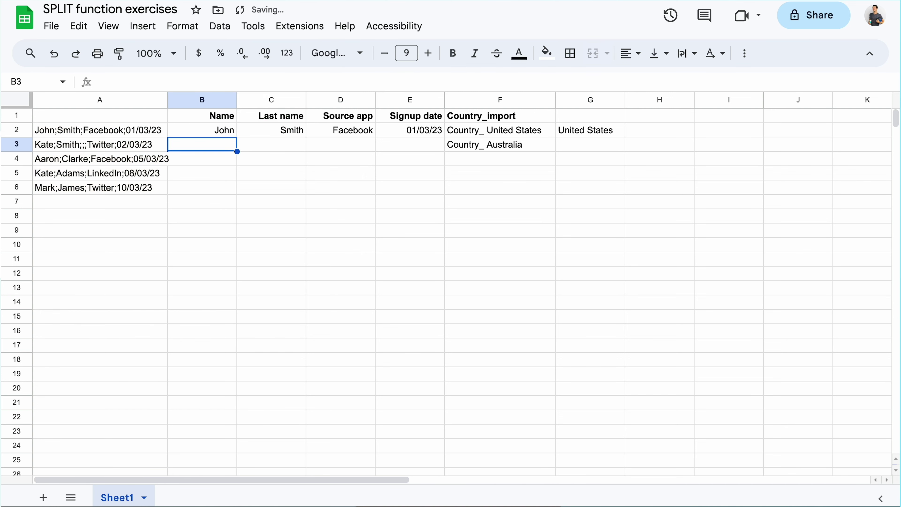
Wrap B2's formula to give =ARRAYFORMULA(SPLIT(A2:A6, ";"))
click(195, 131)
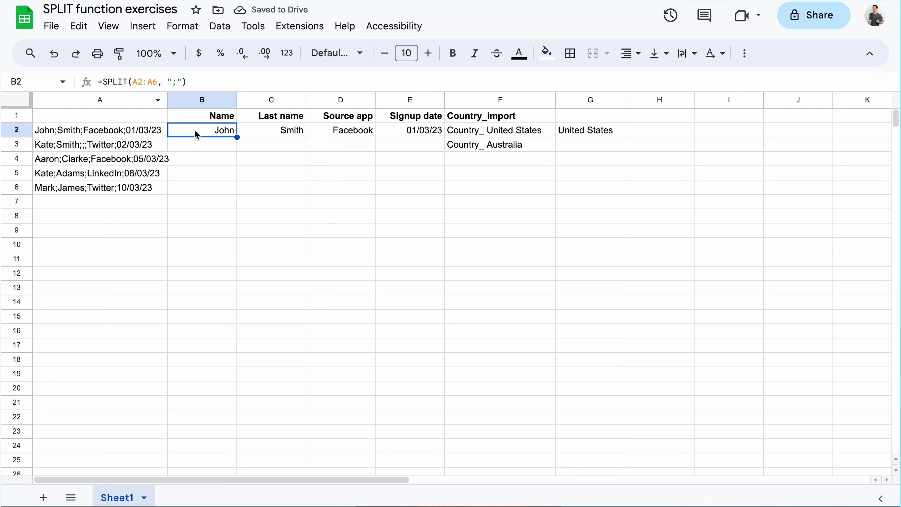
click(102, 82)
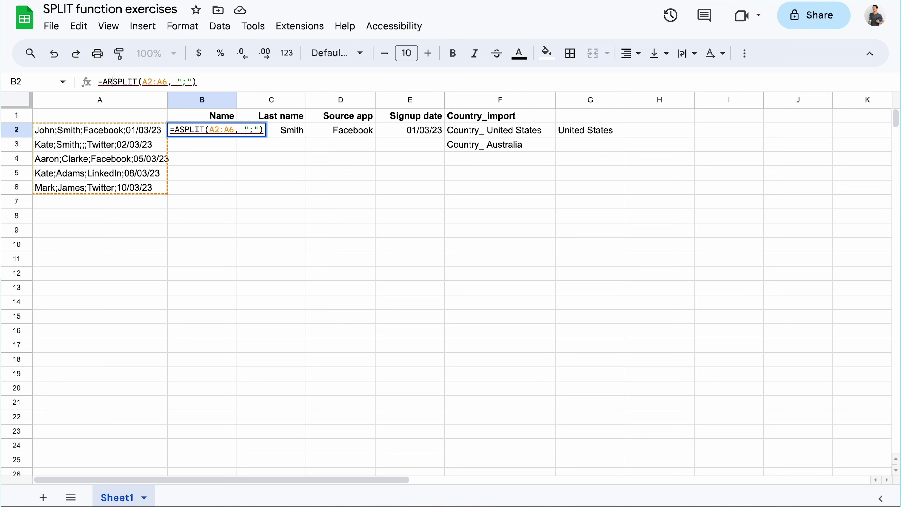
text(RAYFORMULA())
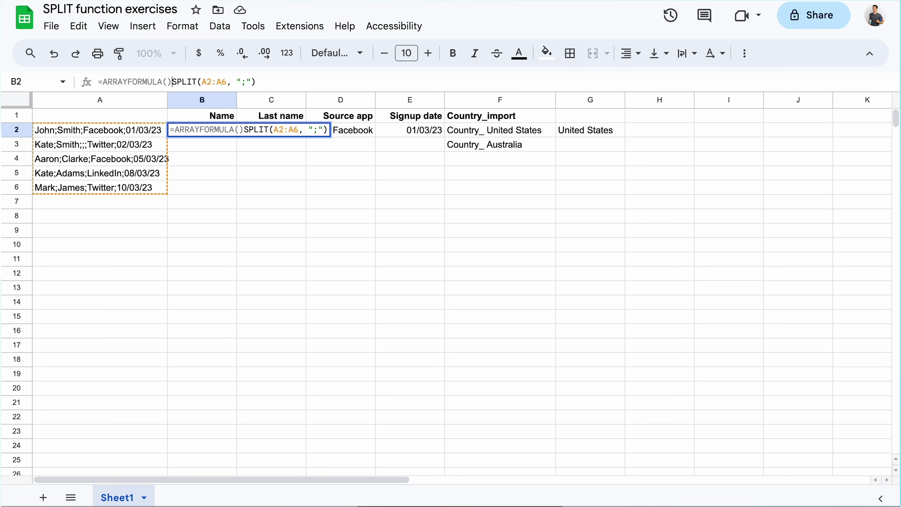
key(BackSpace)
click(267, 79)
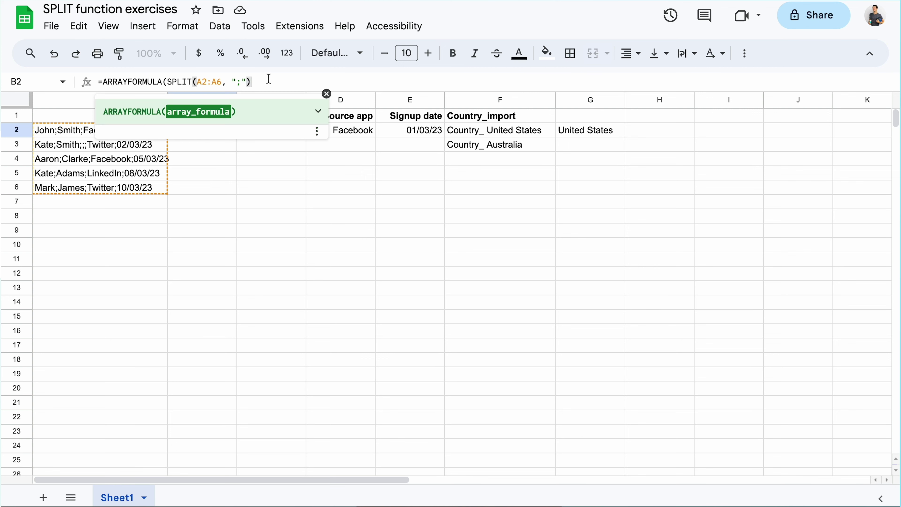
text())
key(Return)
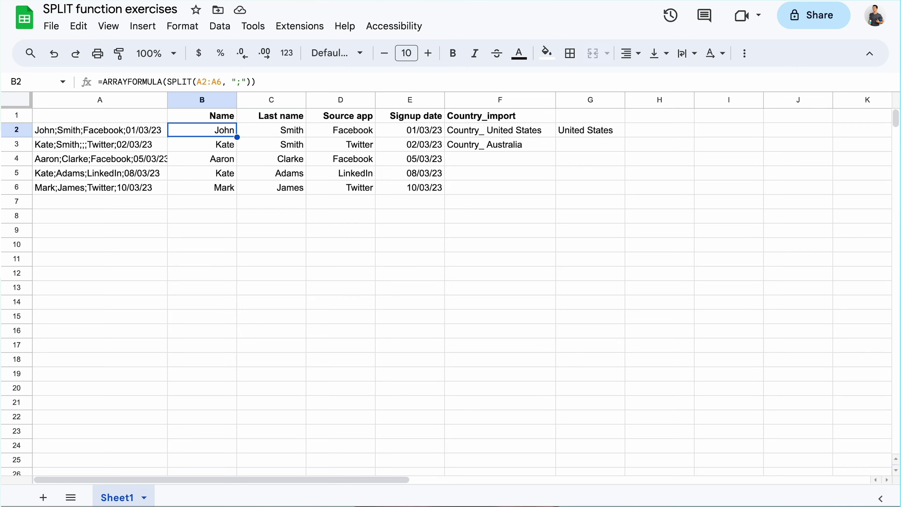